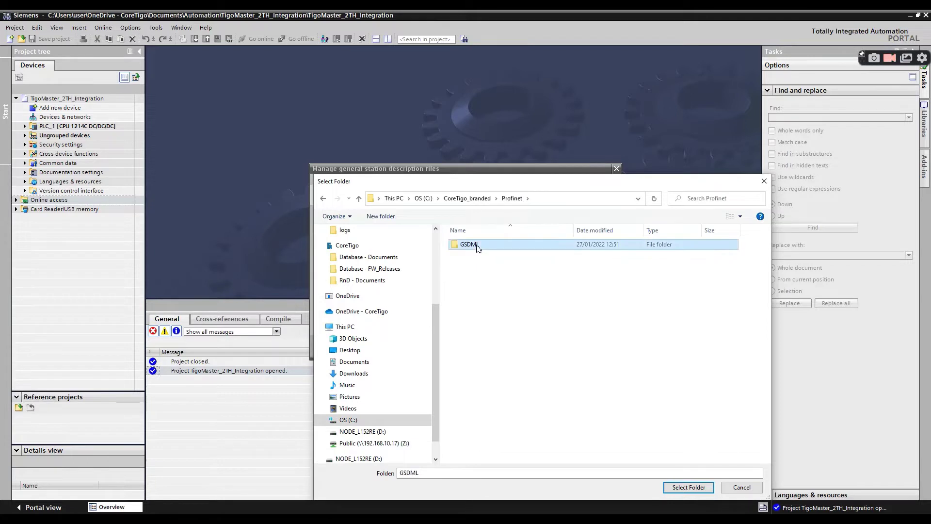
Step: Install GSDML-V2.35-CoreTigo-TigoMaster-PDCT-20211202.xml from the C:\CoreTigo_branded\Profinet\GSDML folder and close the station description file manager
double_click(478, 245)
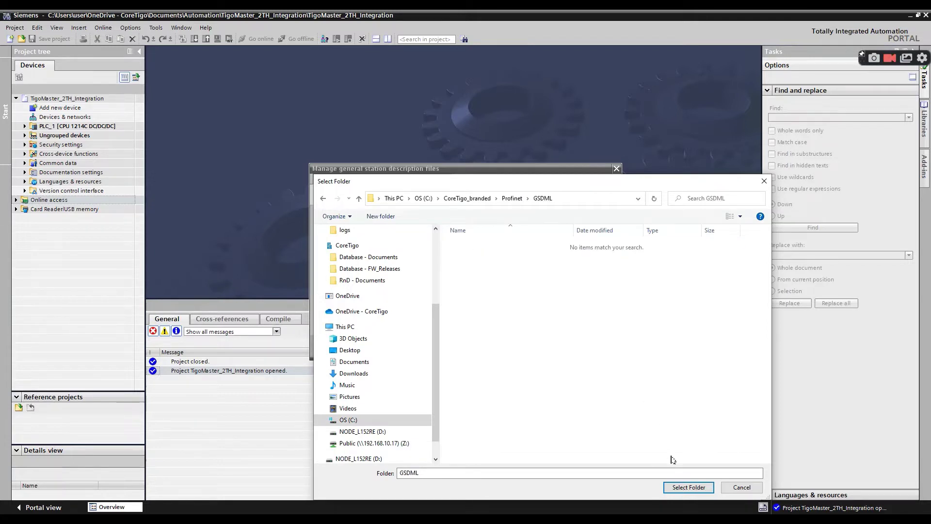
click(680, 491)
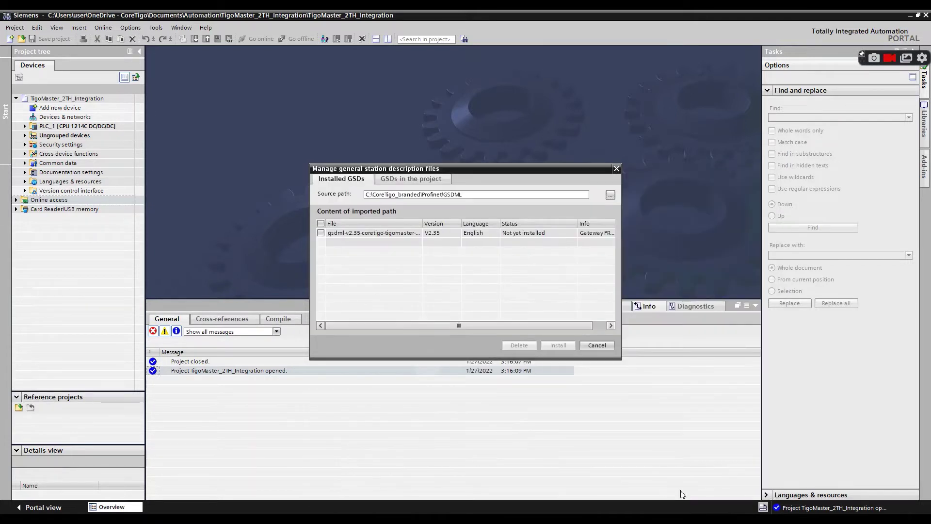
drag(423, 224, 425, 225)
double_click(425, 224)
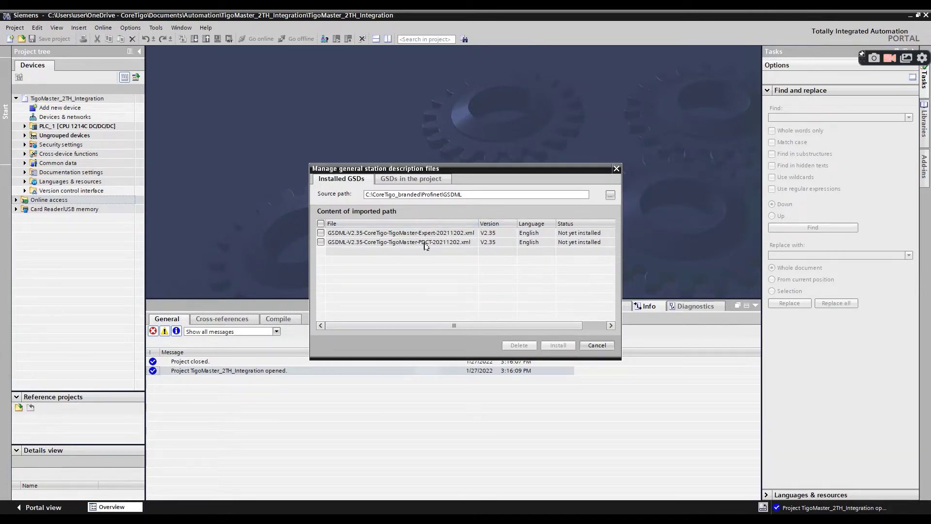
click(320, 242)
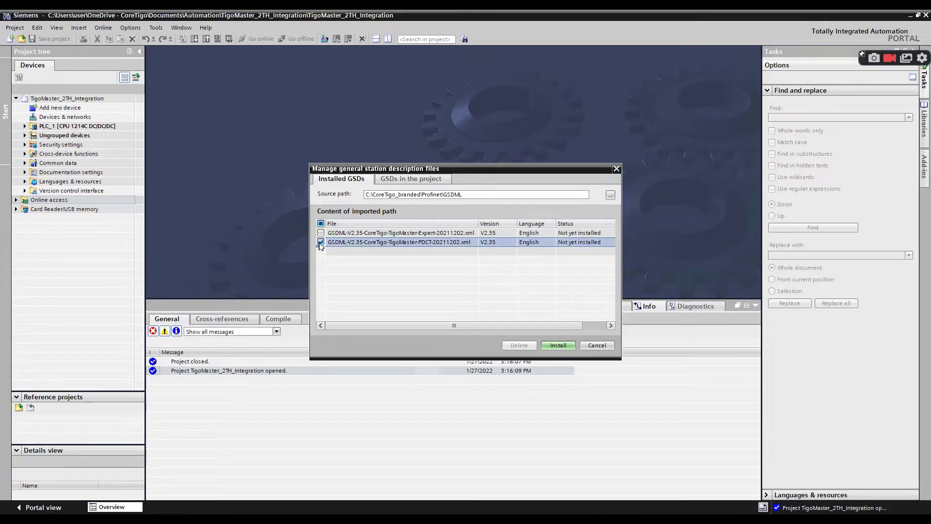
click(557, 345)
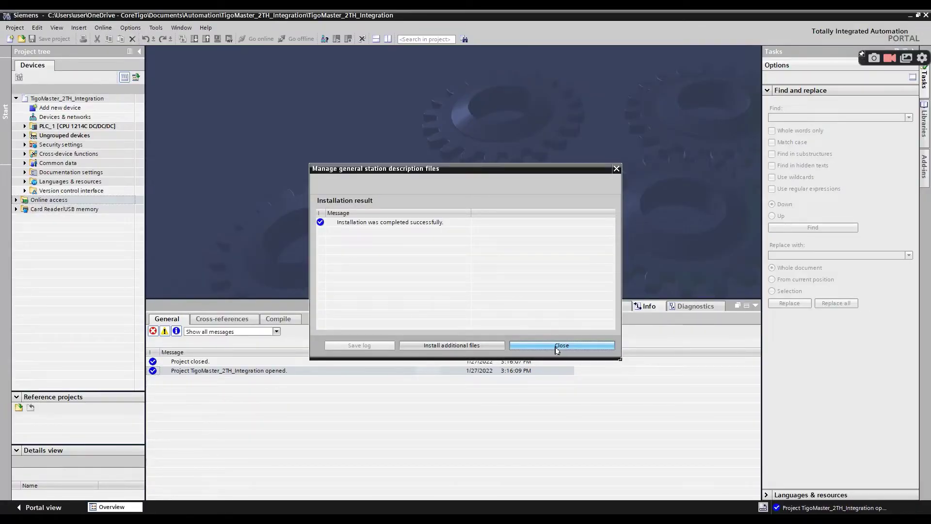
click(561, 346)
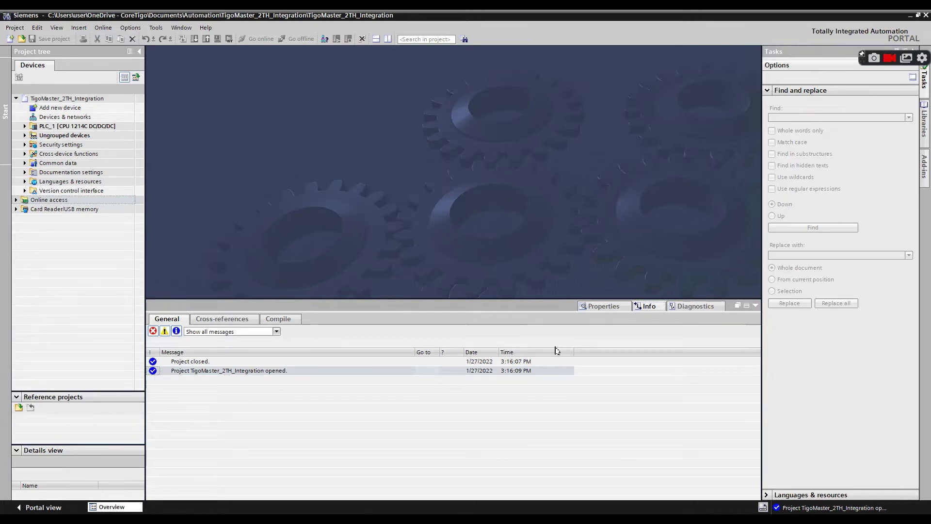
Step: Add a TigoMaster 2TH-PNT from CoreTigo Ltd's PROFINET I/O devices to the network and connect it to PLC_1's PROFINET port
double_click(59, 120)
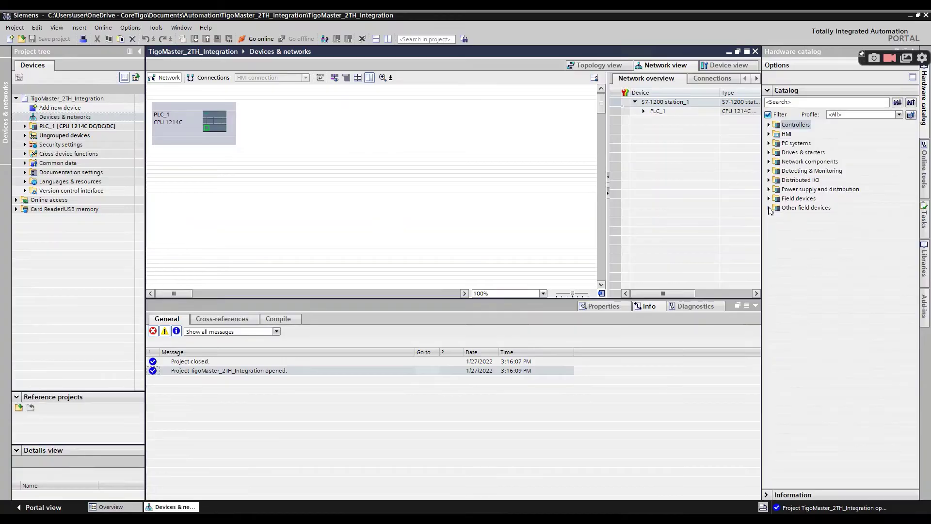
click(771, 208)
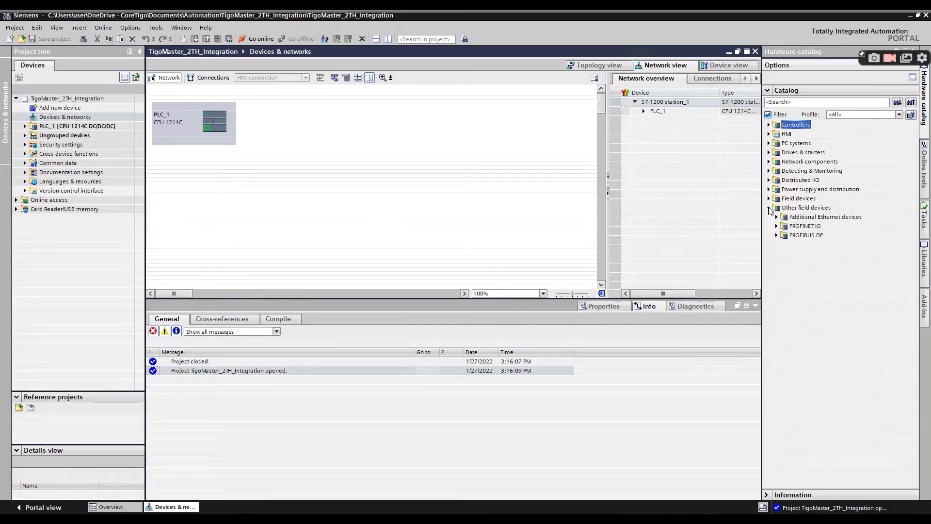
click(776, 227)
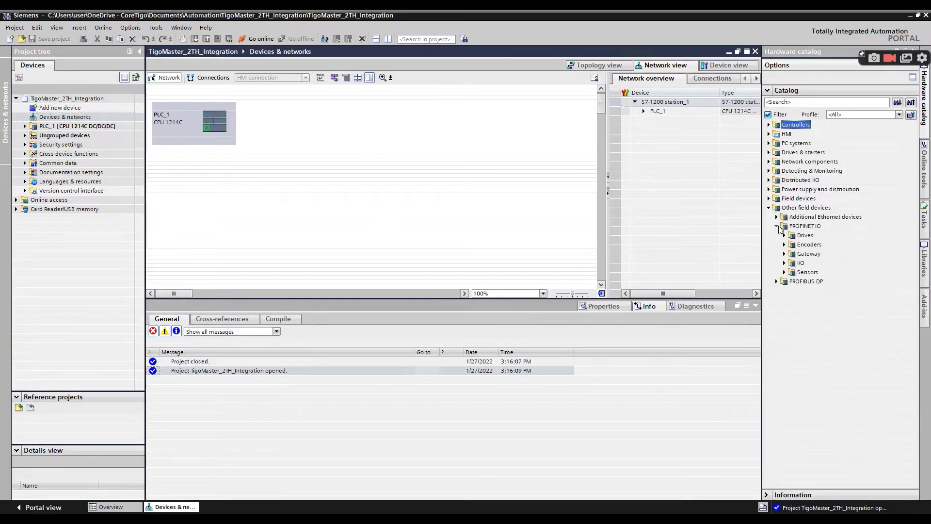
click(784, 263)
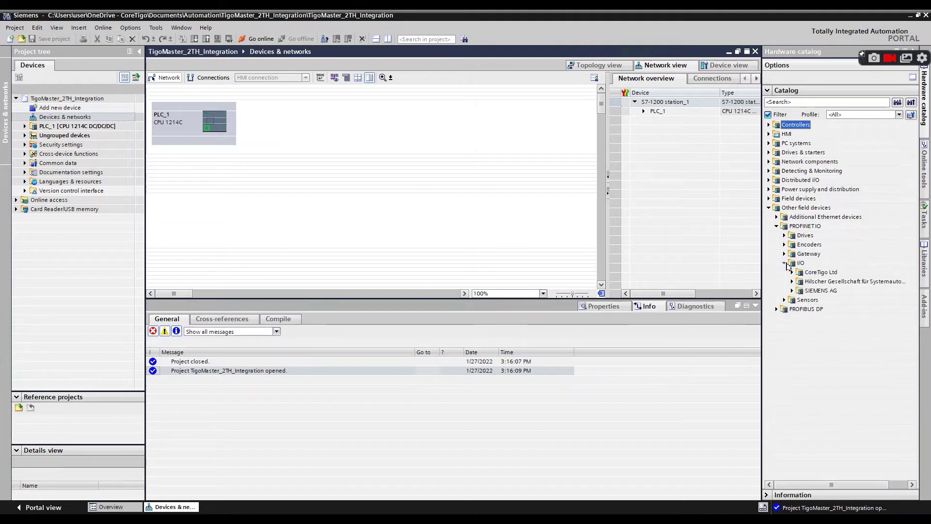
click(792, 272)
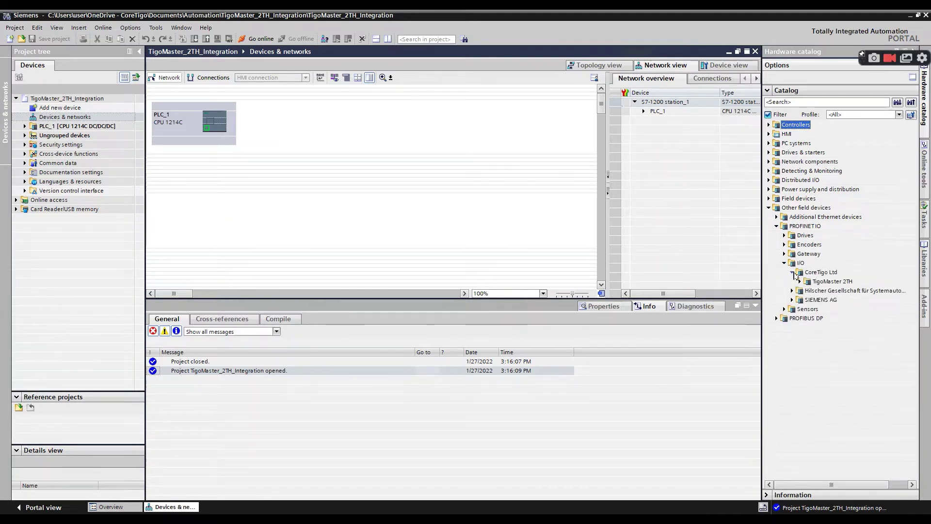
click(799, 282)
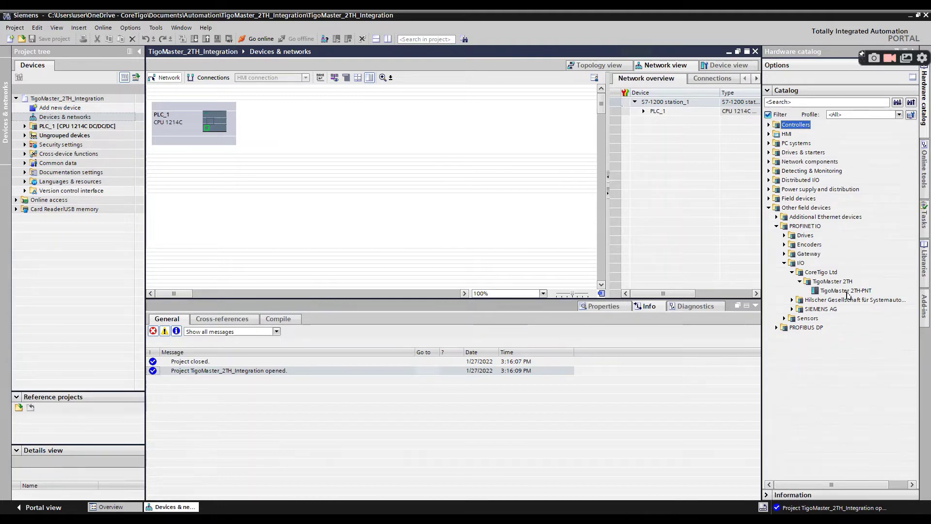
drag(847, 295, 335, 137)
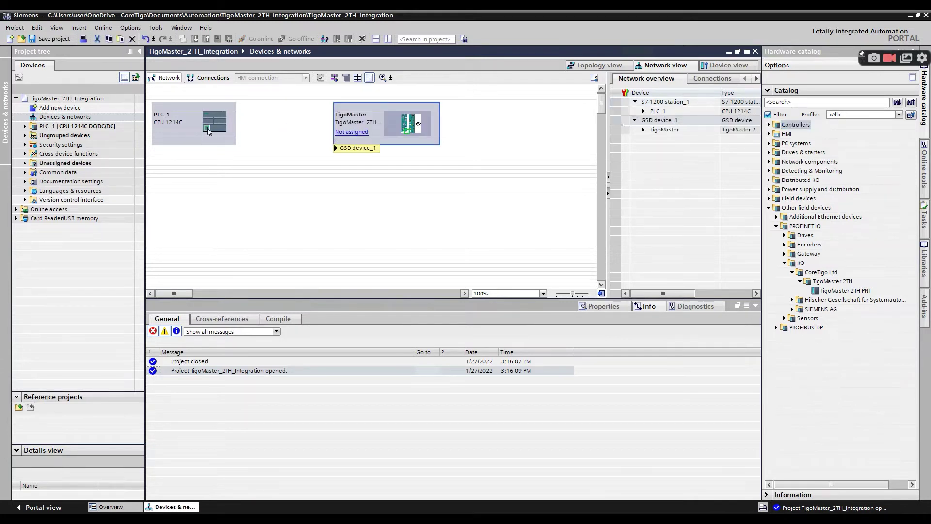
drag(207, 128, 412, 135)
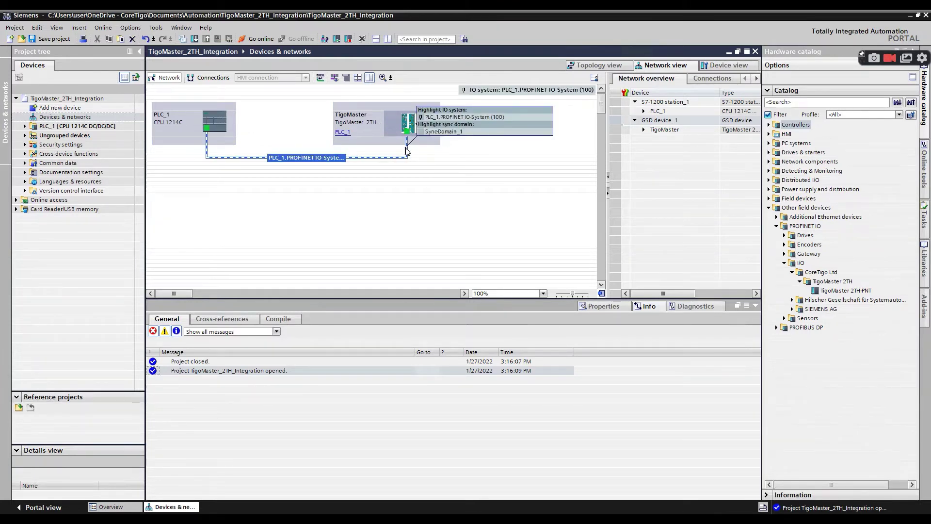
Step: Open PLC_1's device configuration and check the IP address and subnet mask of its PROFINET interface
click(190, 126)
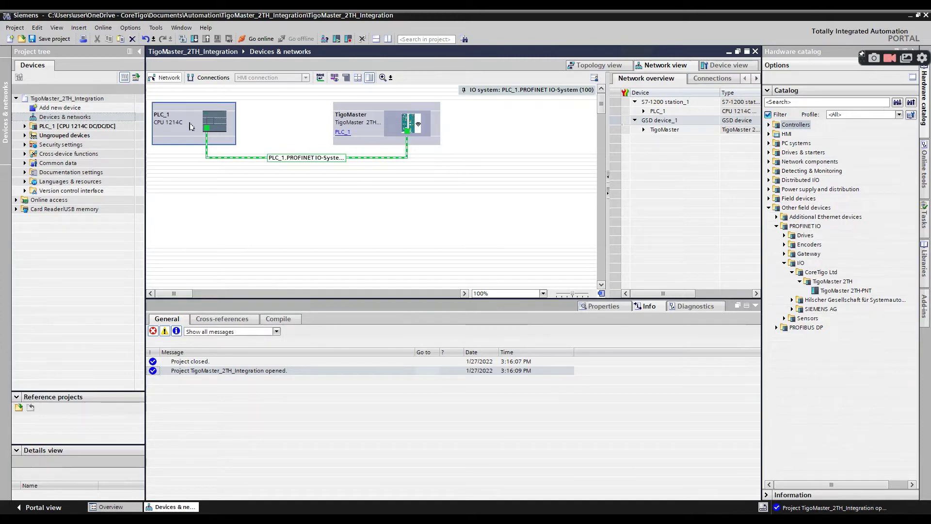
double_click(191, 126)
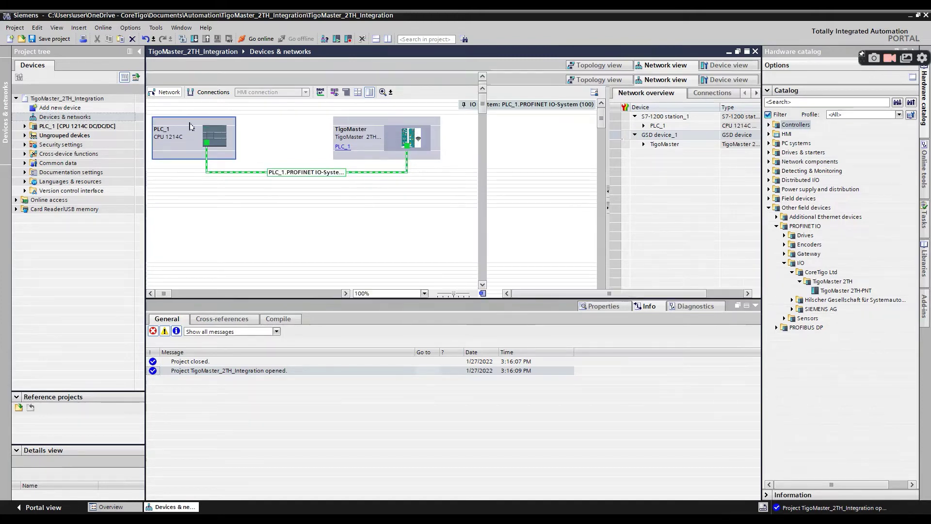
double_click(329, 191)
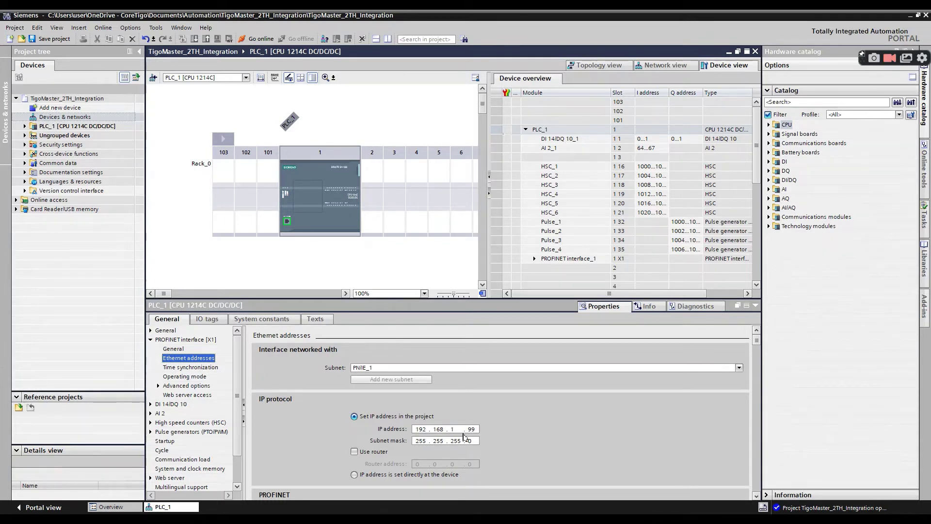
Step: Open the ungrouped TigoMaster's device configuration and set its PROFINET IP address to 192.168.1.200
click(24, 135)
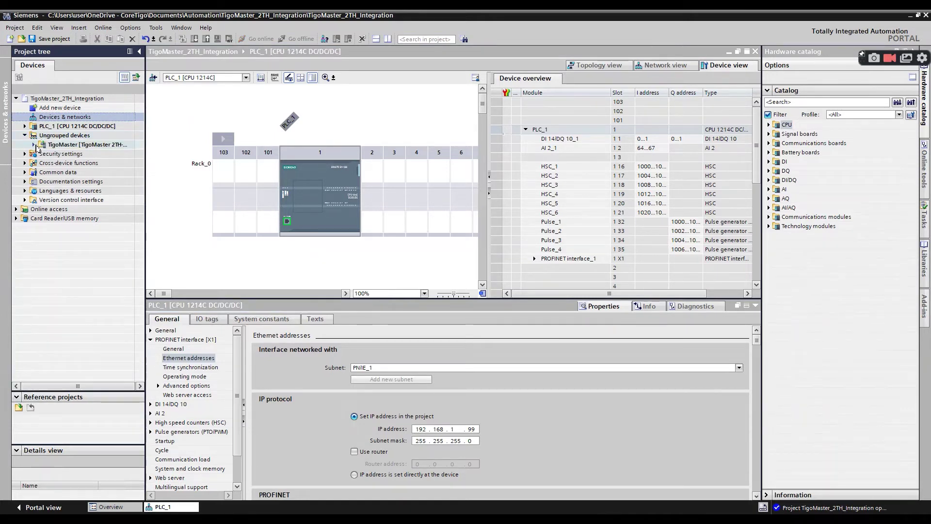
click(33, 144)
click(82, 154)
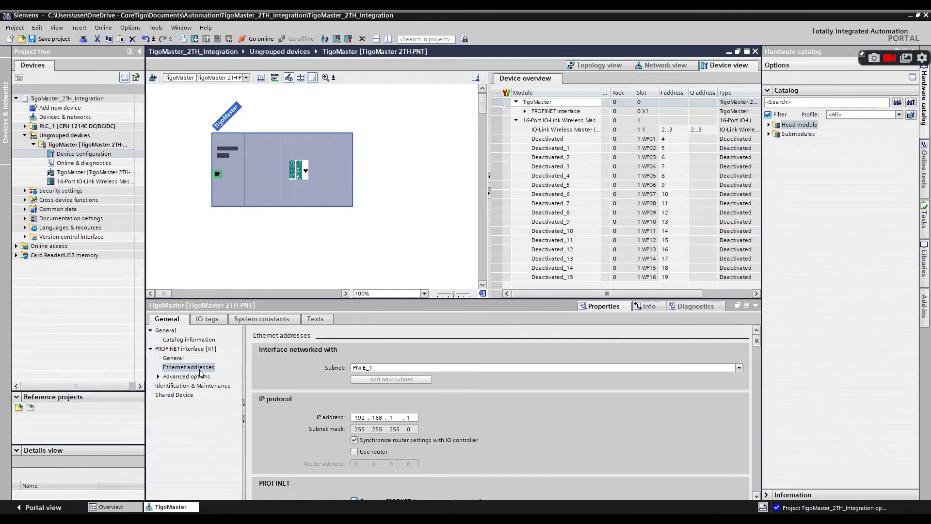
click(408, 418)
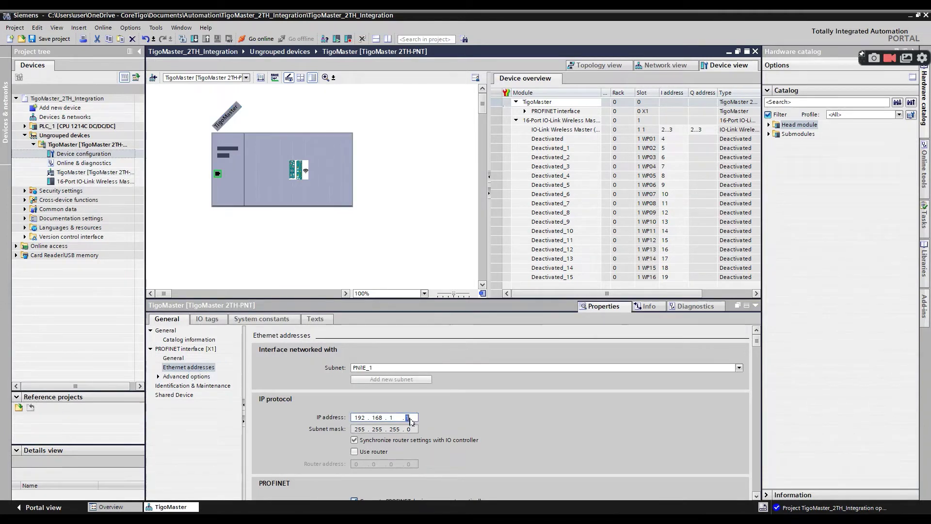
double_click(411, 421)
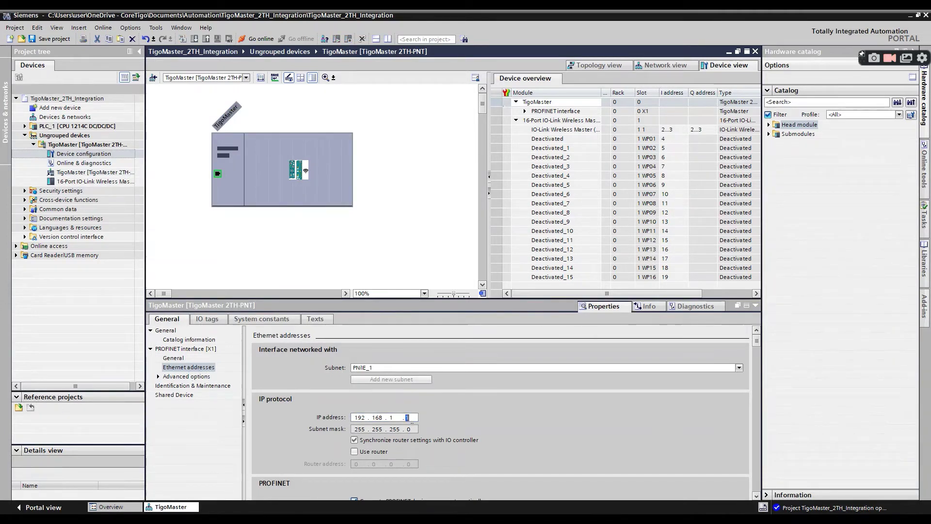
text(200)
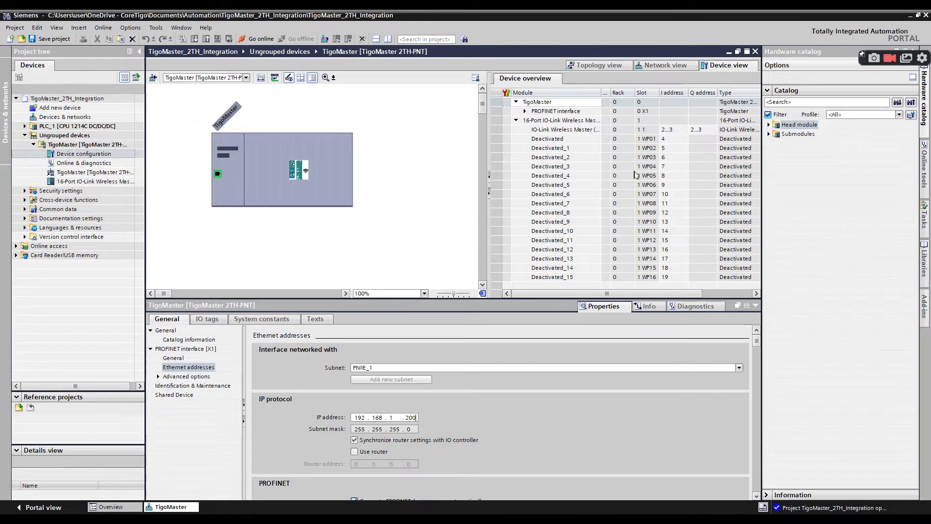
Step: Delete all the Deactivated submodules from TigoMaster slots WP01 to WP16
click(562, 140)
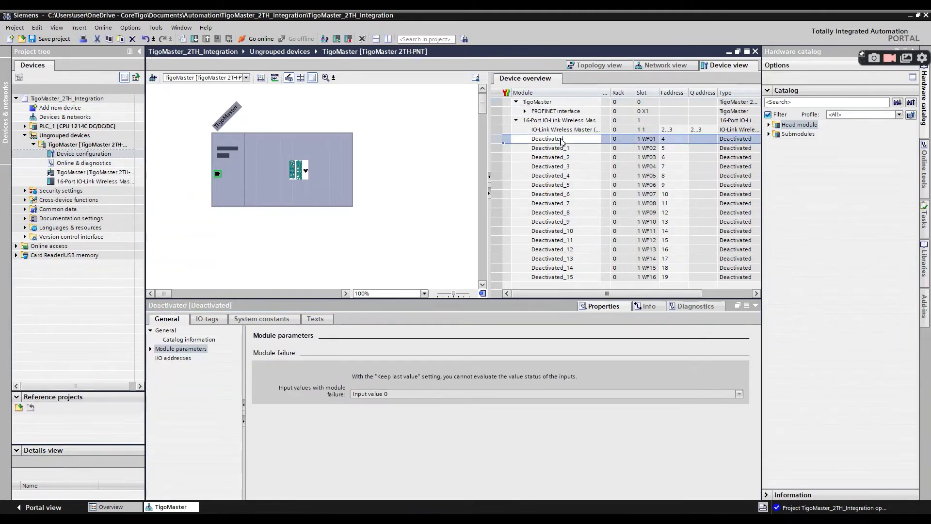
shift+click(562, 280)
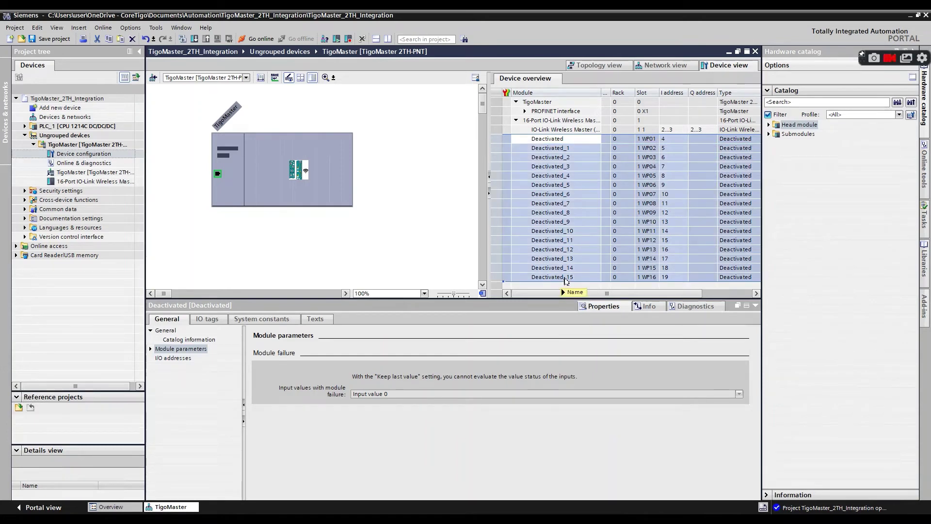
key(Delete)
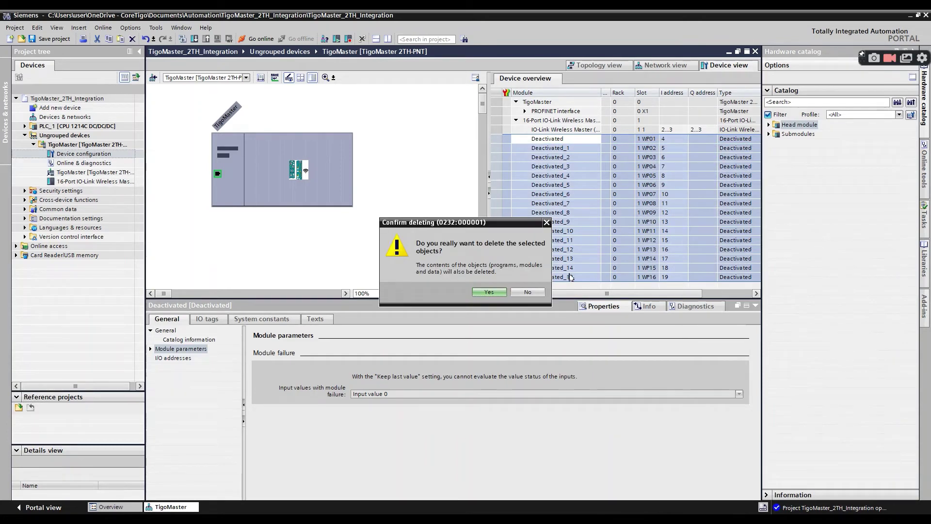
click(507, 293)
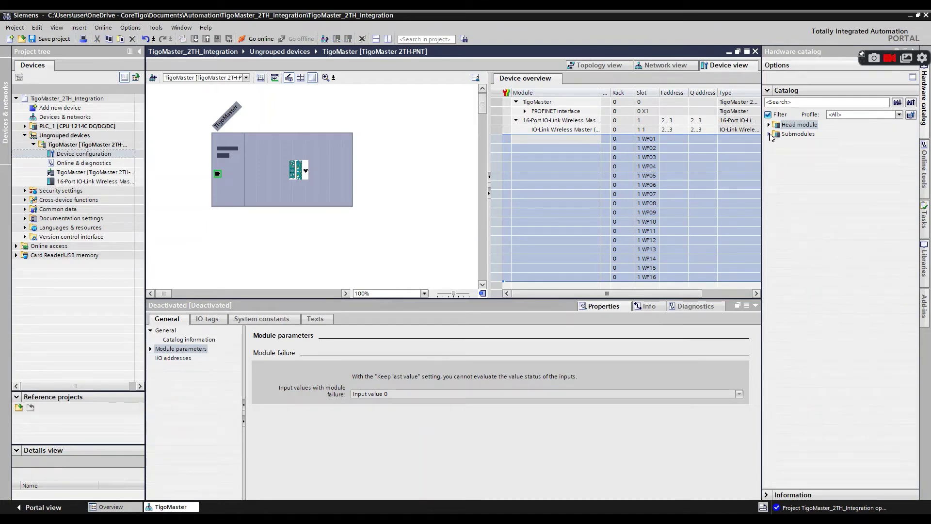
Step: Insert the generic submodule IO-Link Wireless Device 8 I + PQI (PDCT) into slot WP01
click(769, 134)
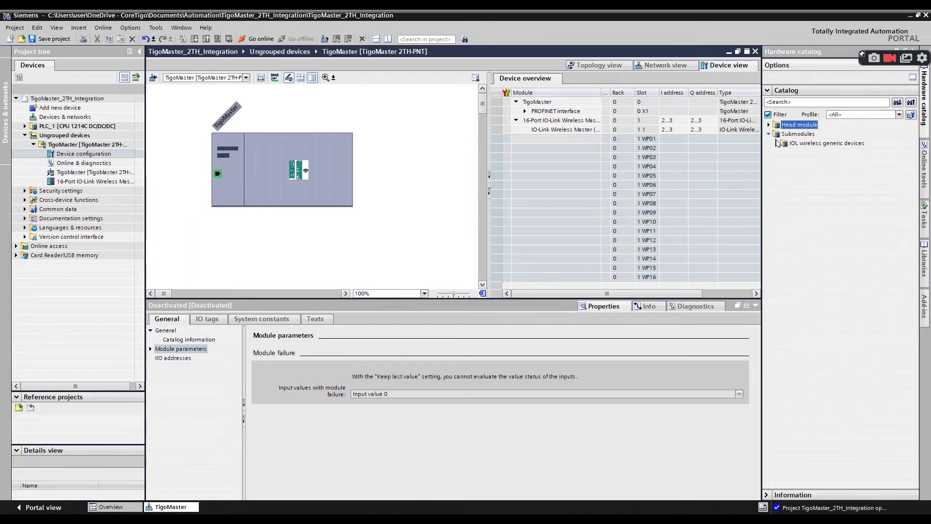
click(778, 144)
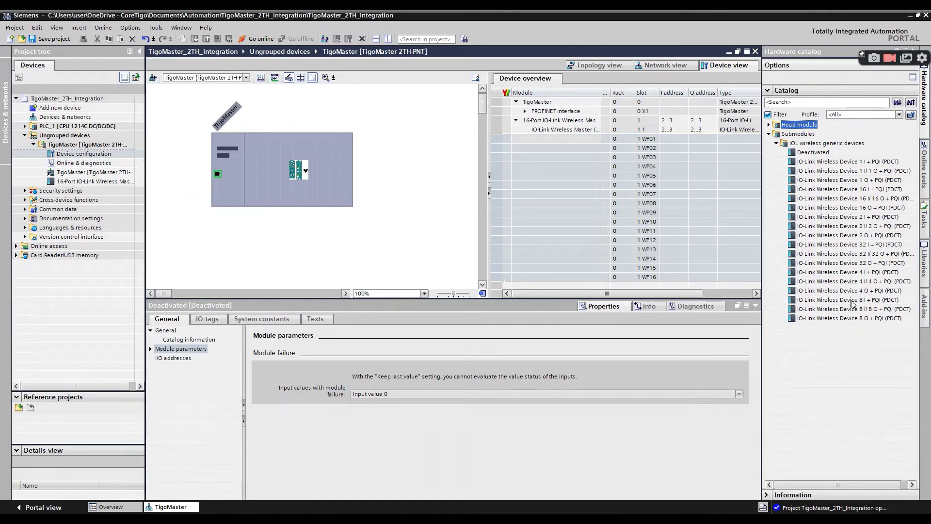
drag(852, 301, 575, 140)
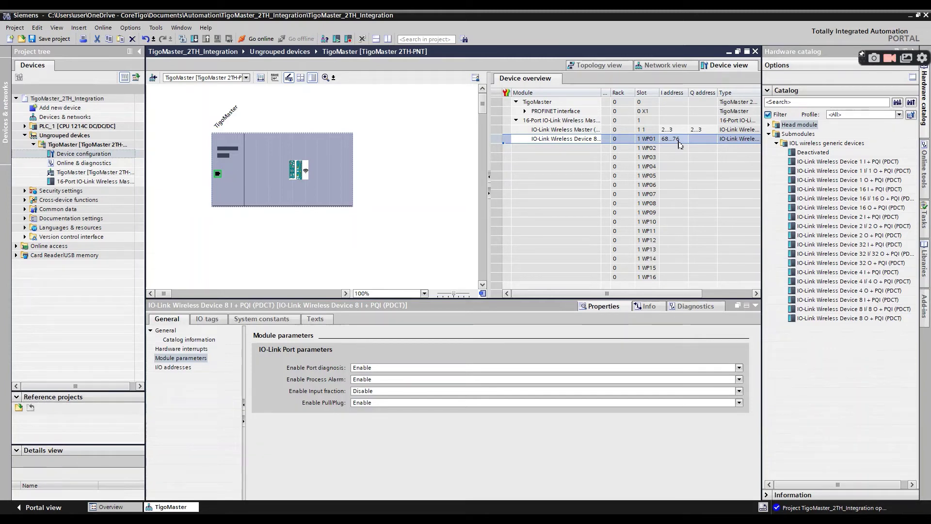
Step: Find PLC_1 on the network and download the configuration without synchronization, stopping all modules for loading and starting them on finish
click(195, 39)
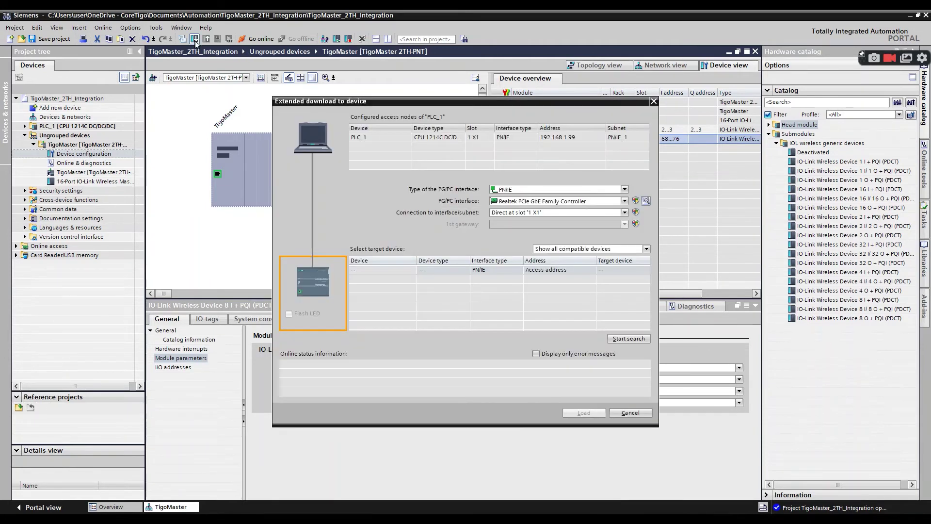
click(628, 339)
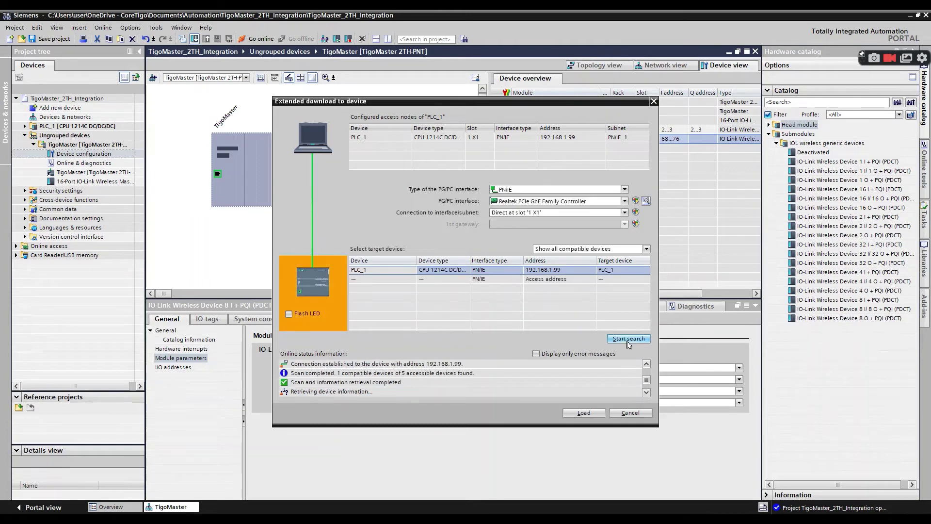
click(591, 415)
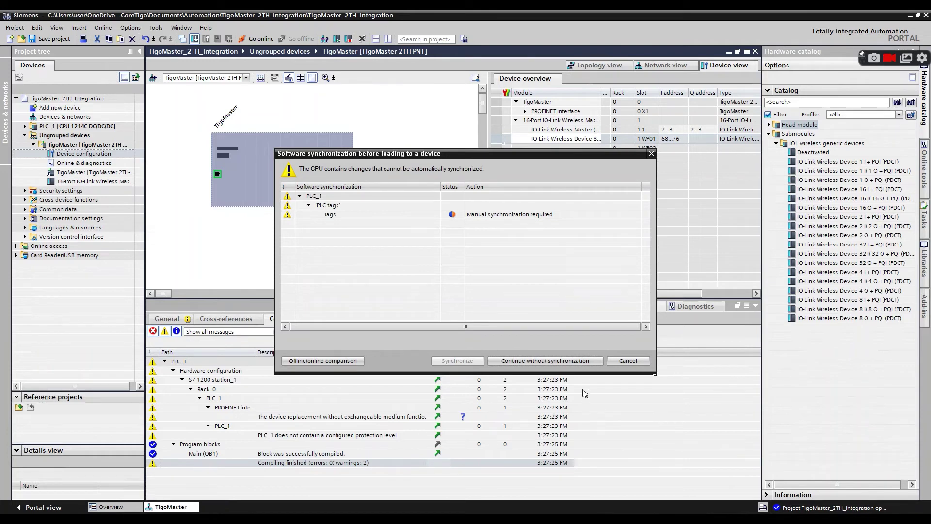
click(580, 362)
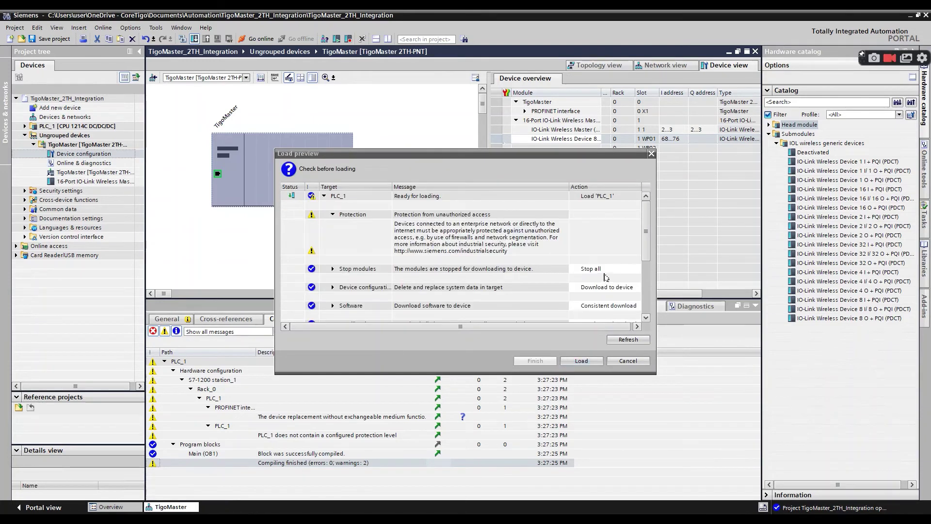
click(579, 361)
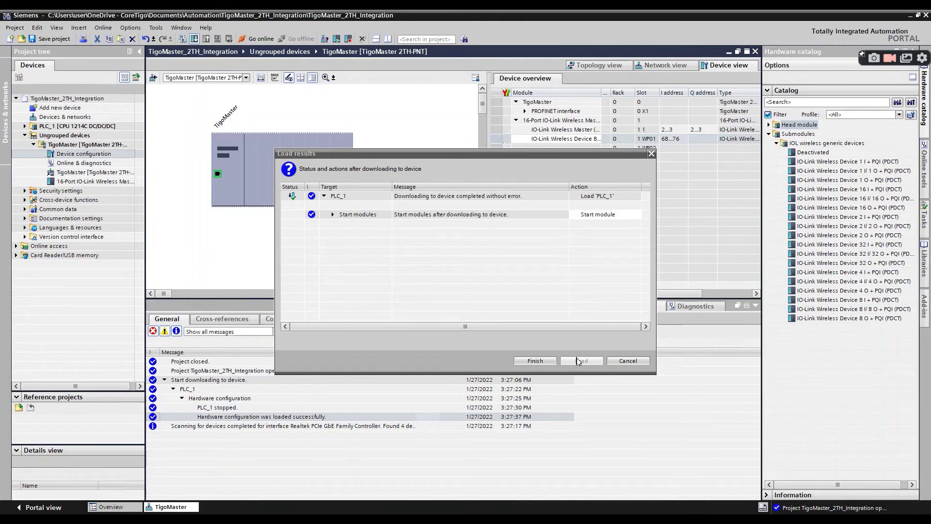
click(548, 362)
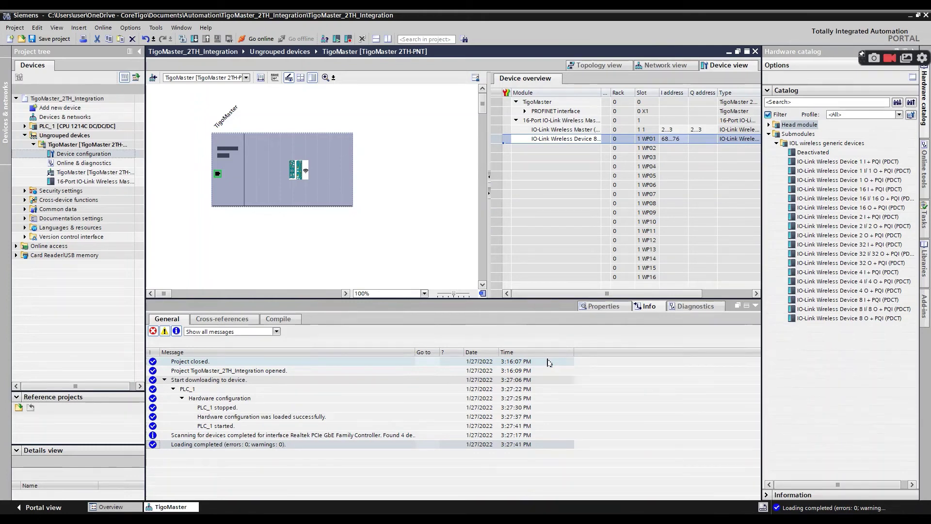
Step: Show all of PLC_1's PLC tags and add a Byte tag at input address %IB68
click(25, 126)
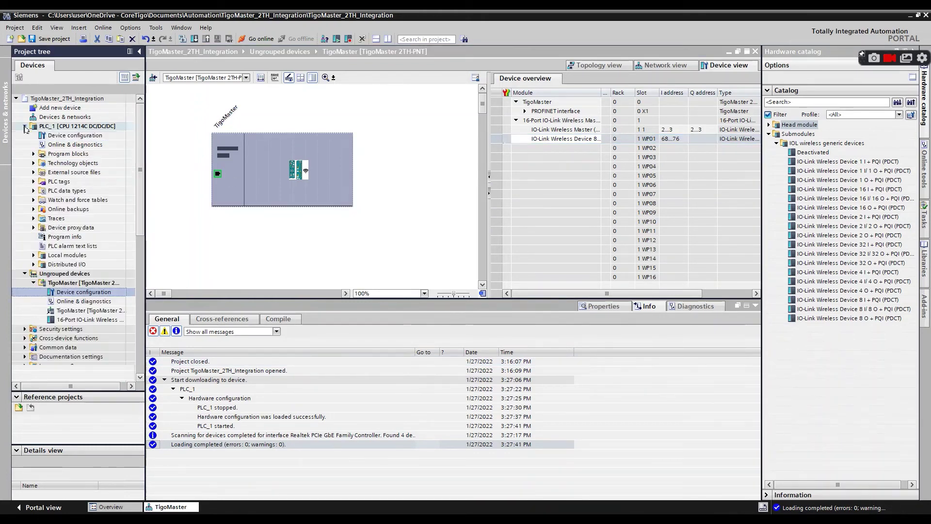
click(33, 182)
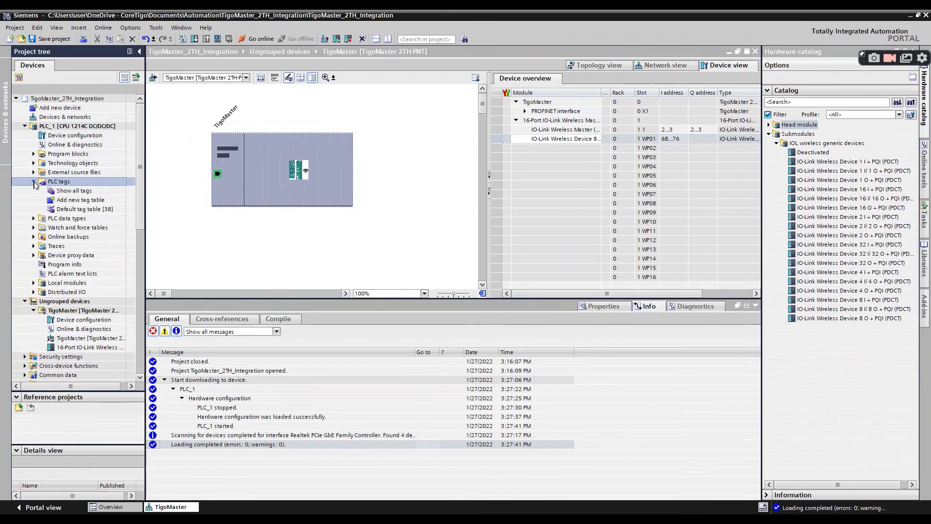
double_click(68, 192)
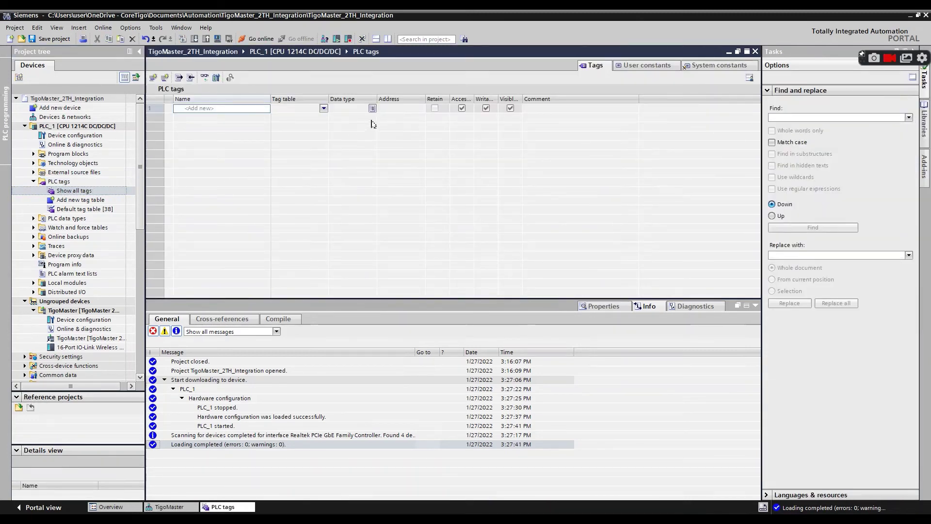
click(373, 109)
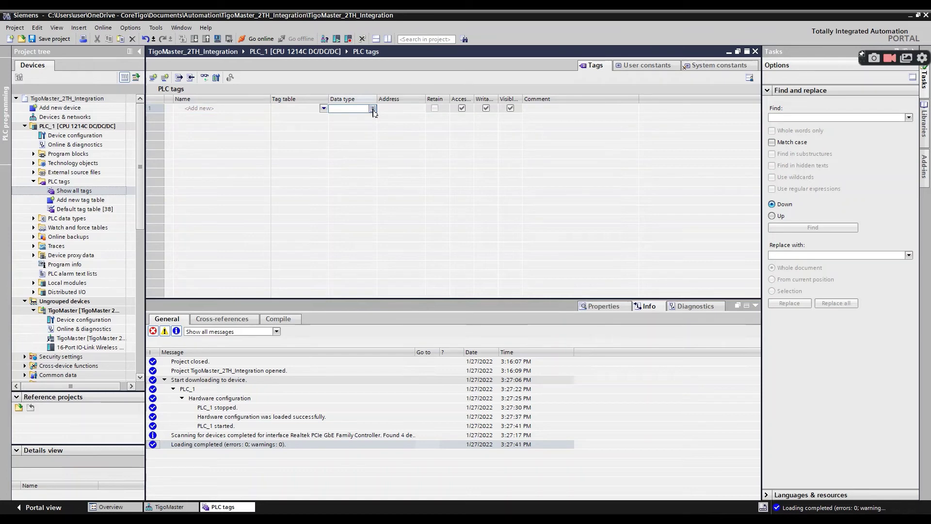
click(347, 137)
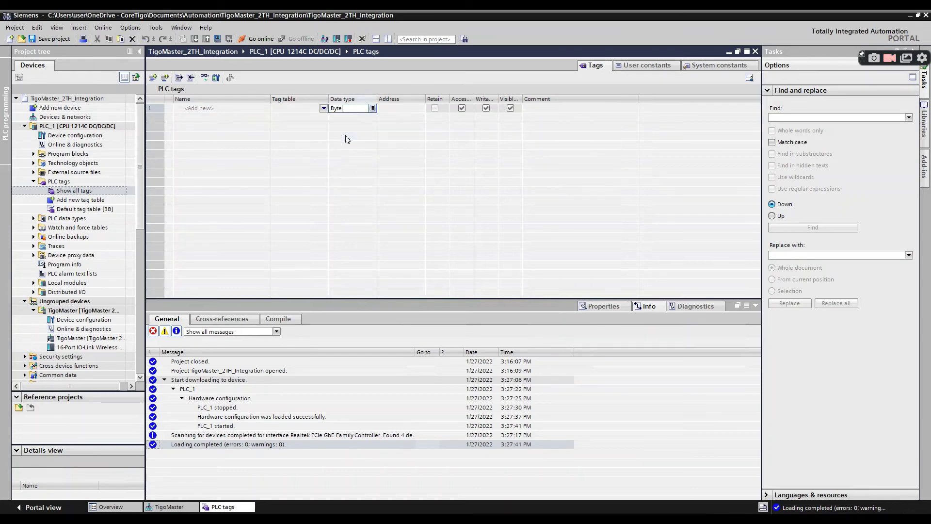
click(405, 112)
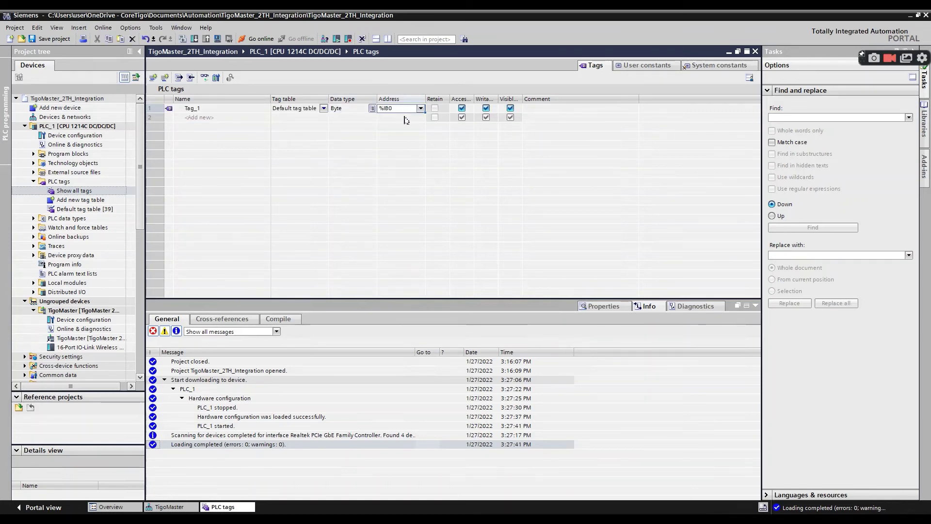
click(420, 109)
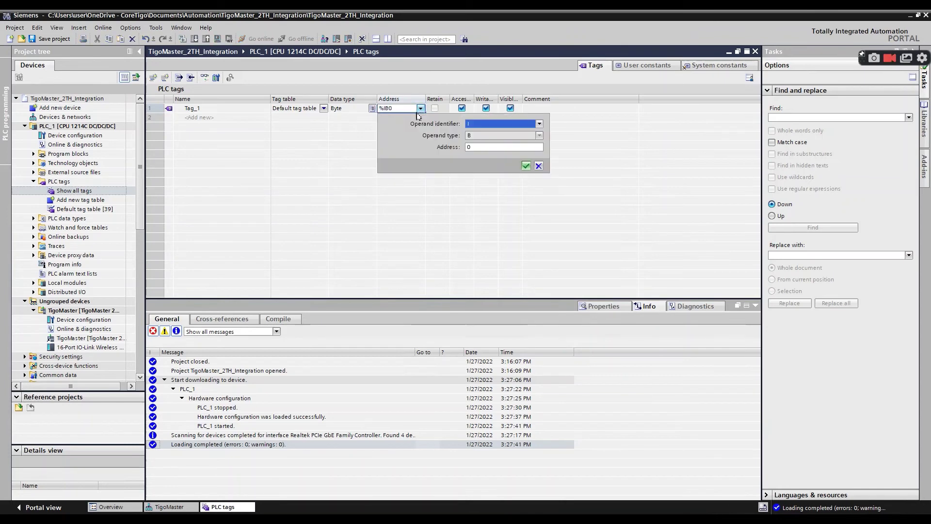
click(477, 147)
text(68)
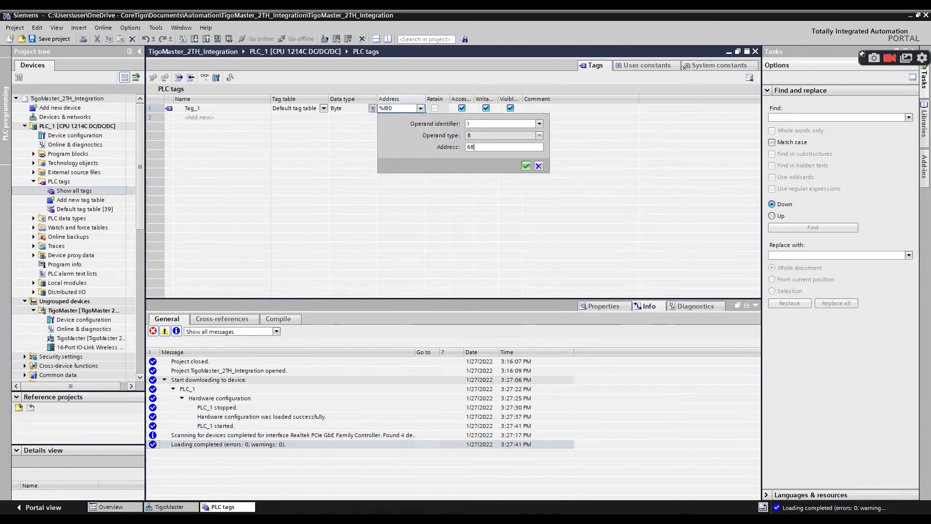
click(525, 166)
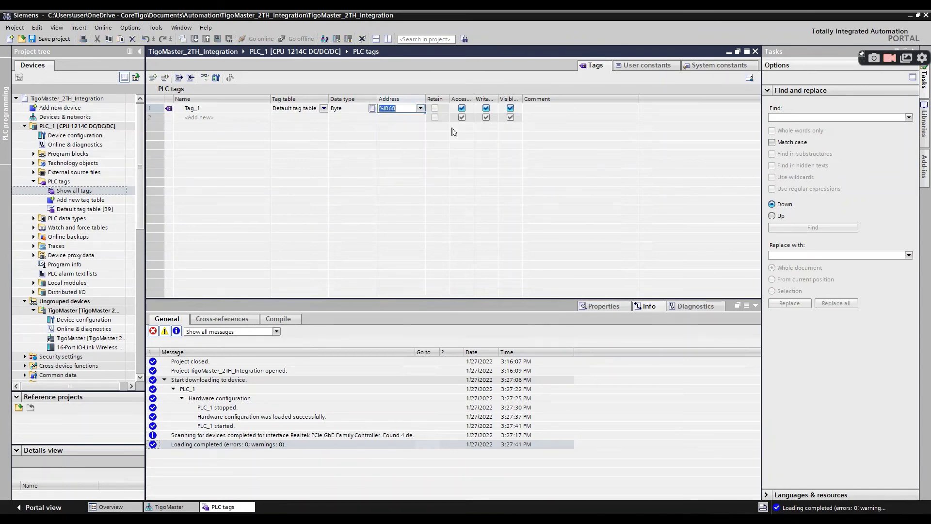
Step: Add three more Byte tags at the consecutive input addresses %IB69, %IB70 and %IB71
click(367, 119)
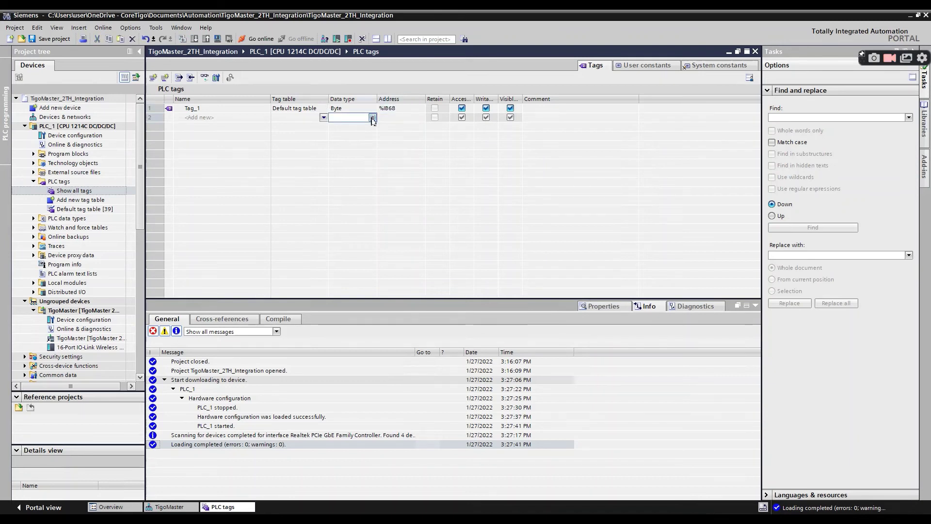
click(373, 119)
click(353, 143)
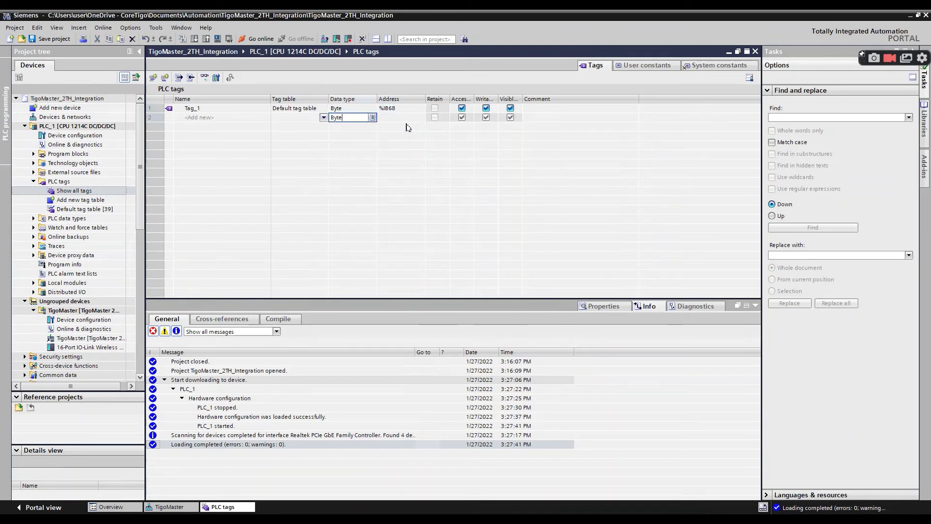
click(410, 119)
click(372, 129)
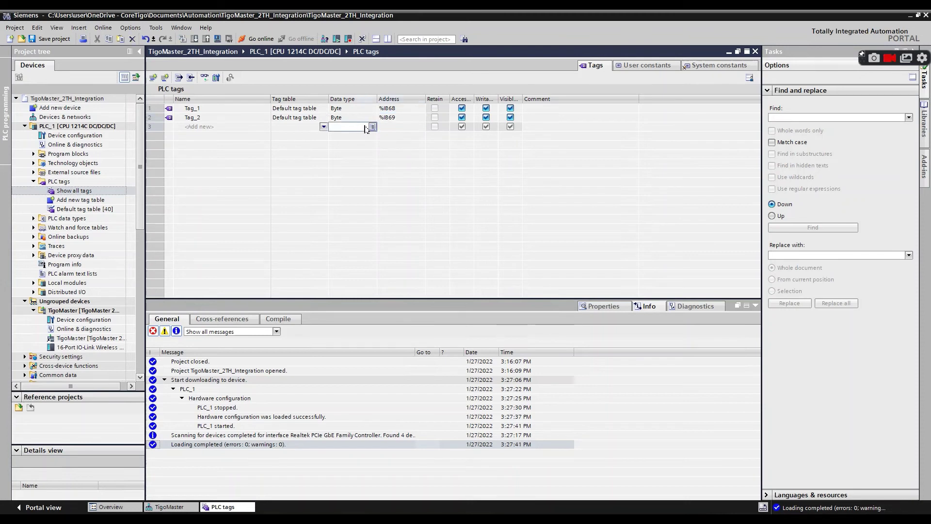
click(371, 127)
click(342, 155)
click(401, 128)
click(371, 137)
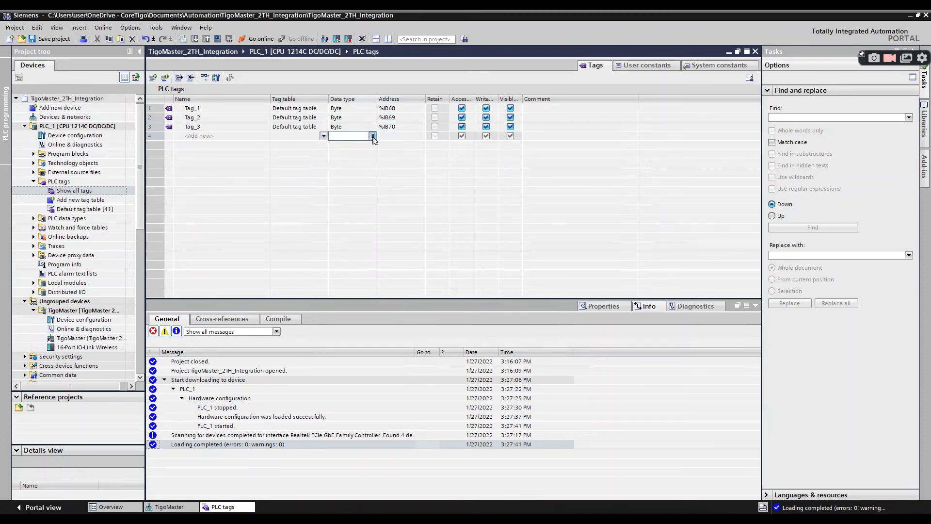
click(371, 137)
click(344, 164)
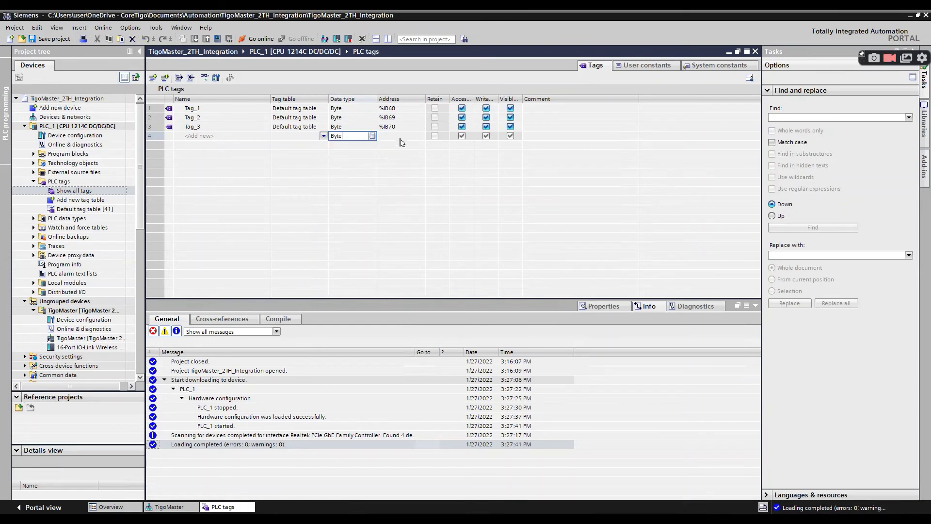
click(401, 136)
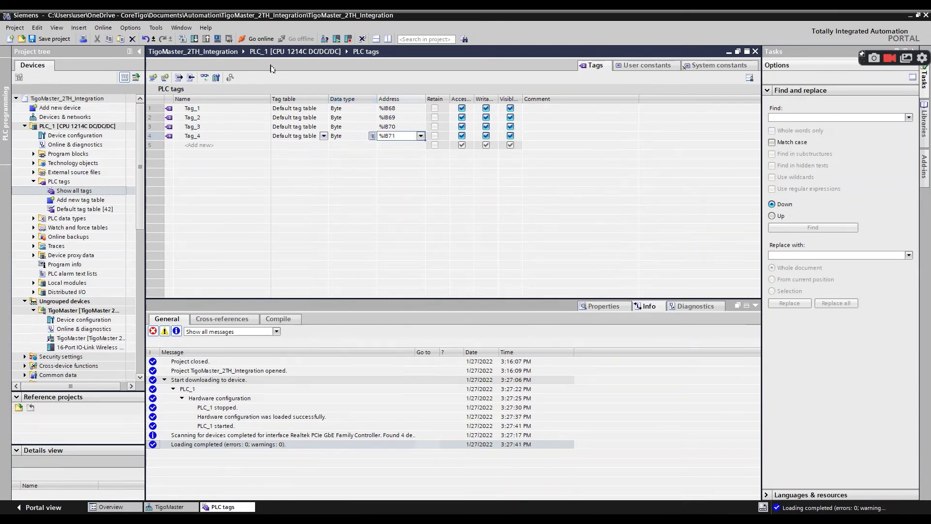
Step: Go online with PLC_1 and monitor the live values of all PLC tags
click(254, 39)
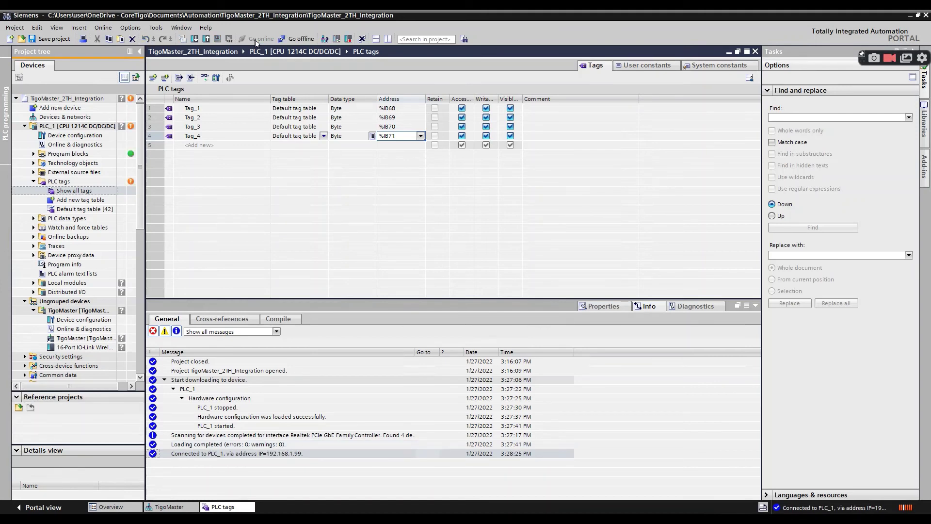
click(205, 78)
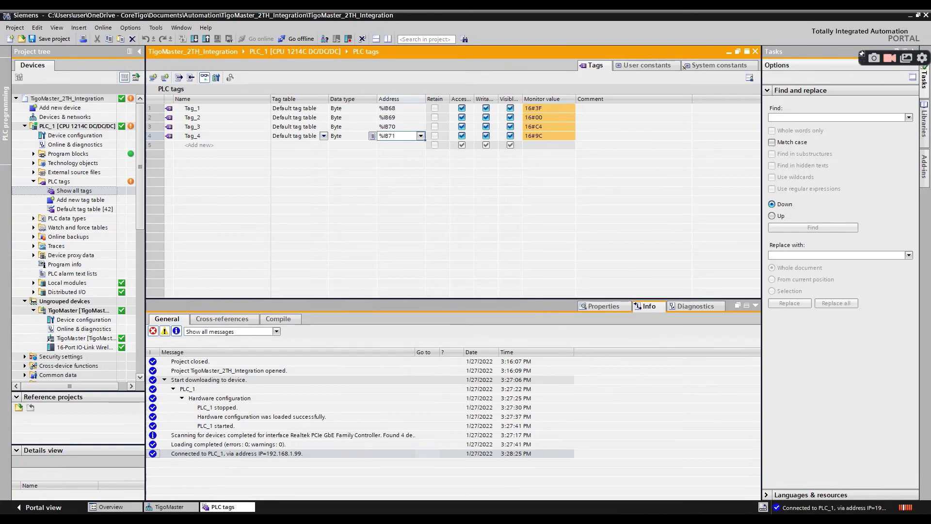
Step: Switch to TigoEngine, reload the page and compare the port 1 device's process data input with the monitored tags in TIA Portal
key(alt+Tab)
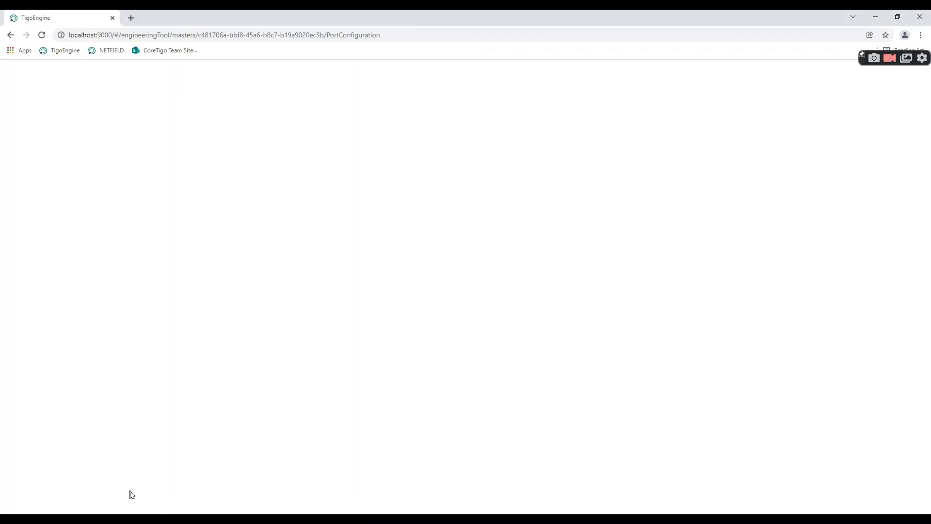
click(42, 35)
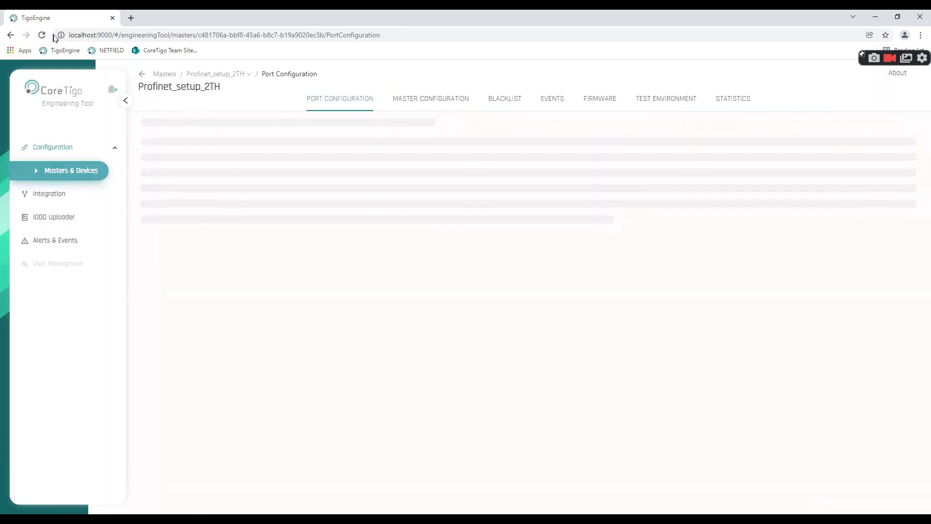
click(305, 188)
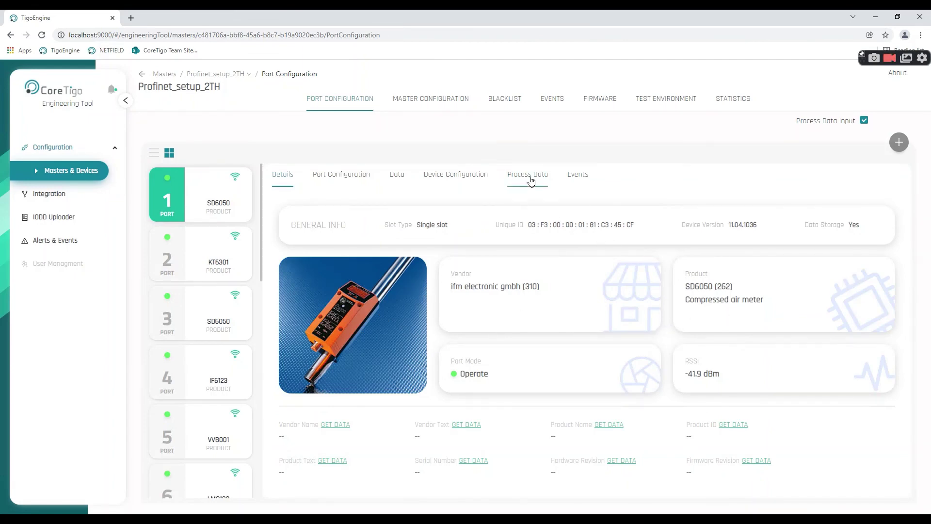
click(533, 178)
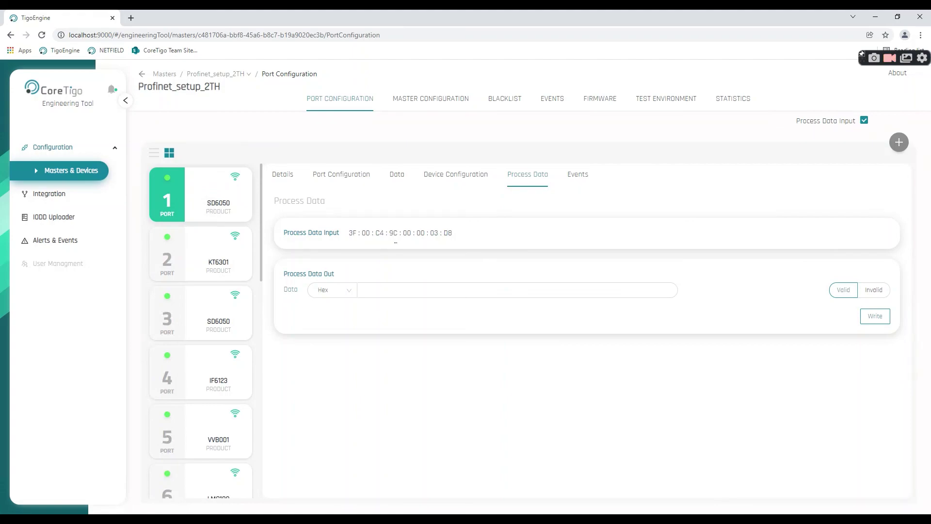
key(alt+Tab)
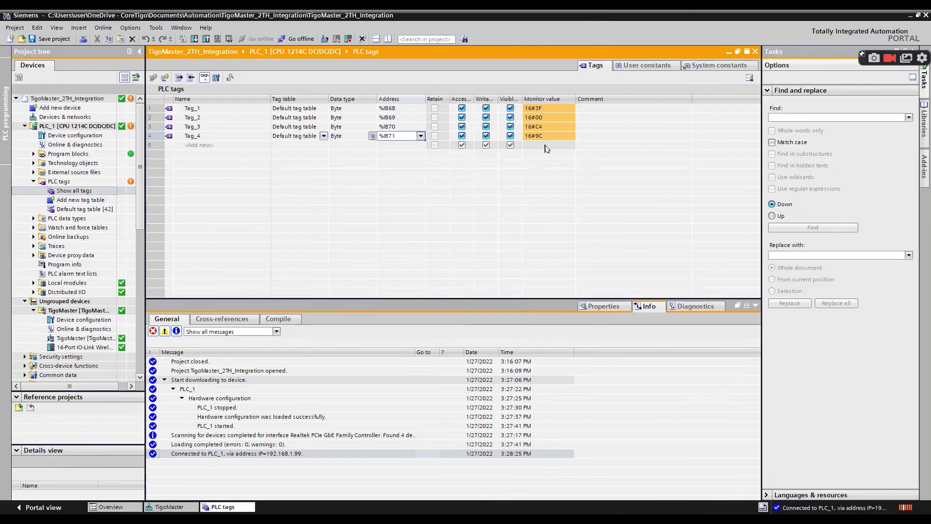